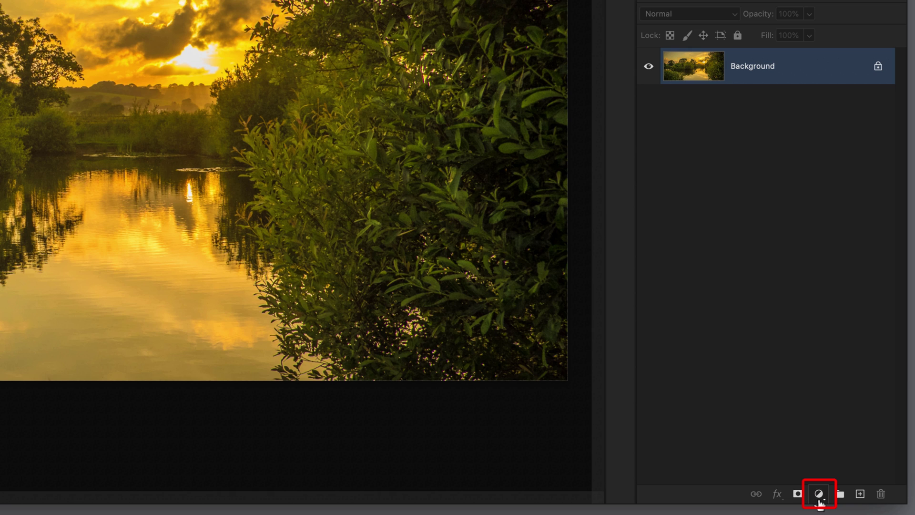
# Add a white radial Gradient Fill layer with its glow over the trees on the left shore
pyautogui.click(819, 495)
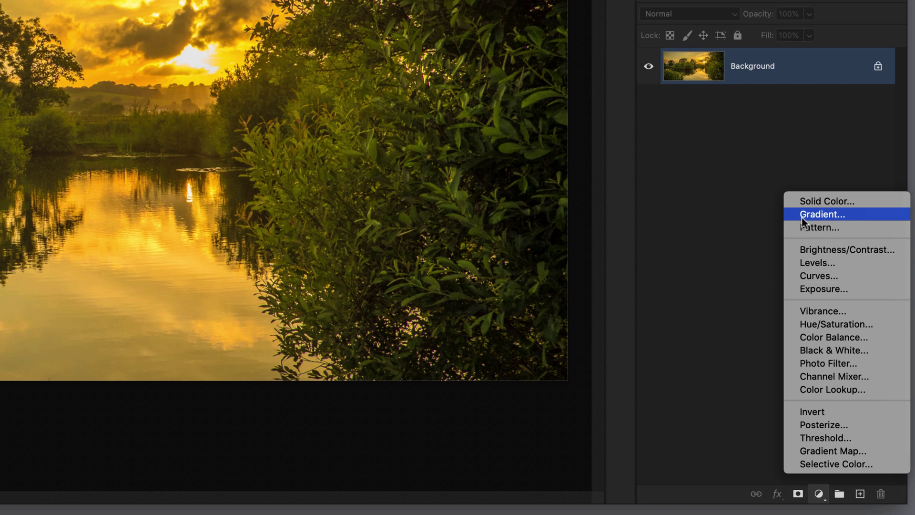
pyautogui.click(830, 215)
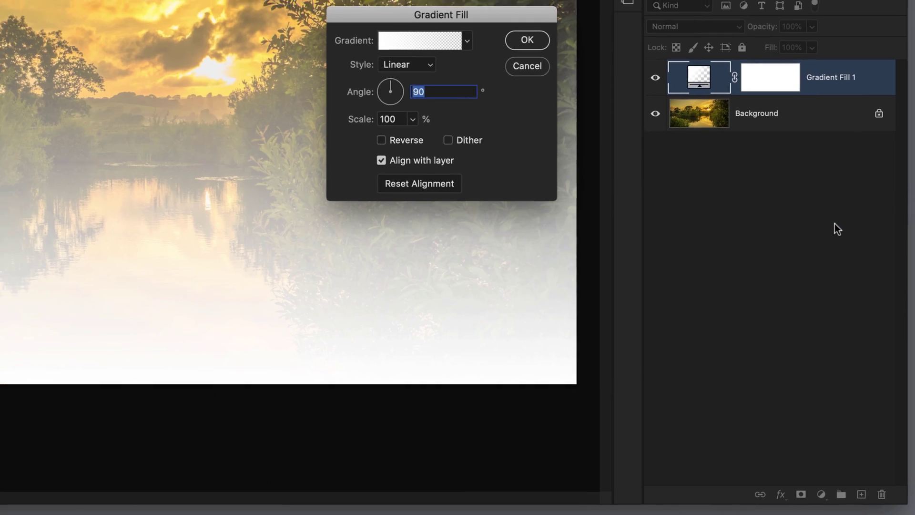
pyautogui.moveTo(496, 93); pyautogui.dragTo(445, 93)
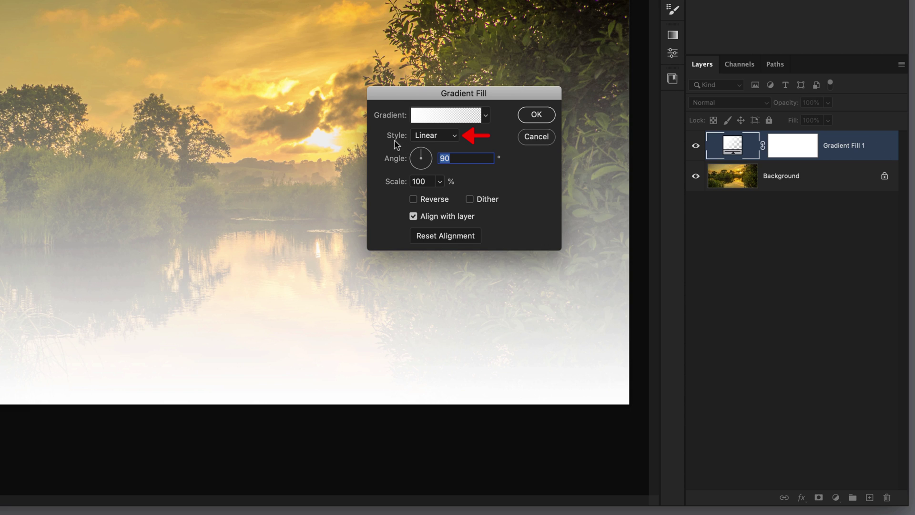
pyautogui.click(446, 138)
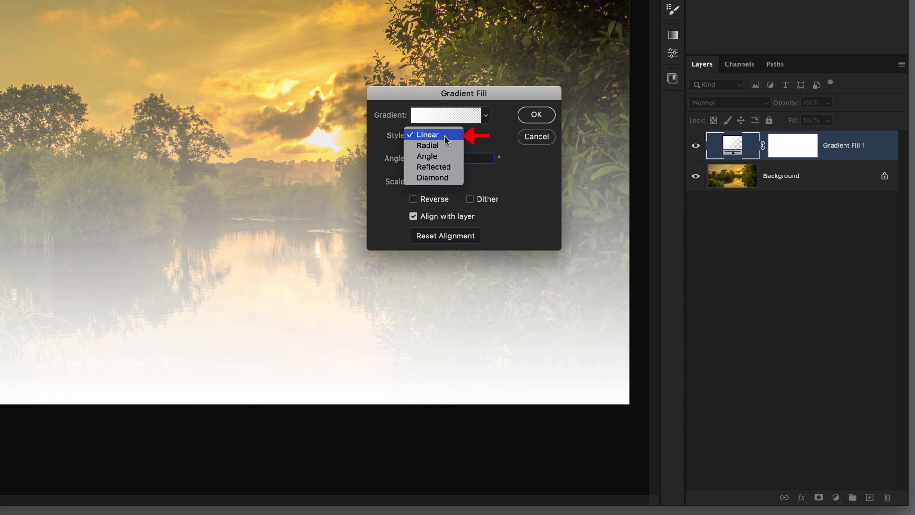
pyautogui.click(439, 145)
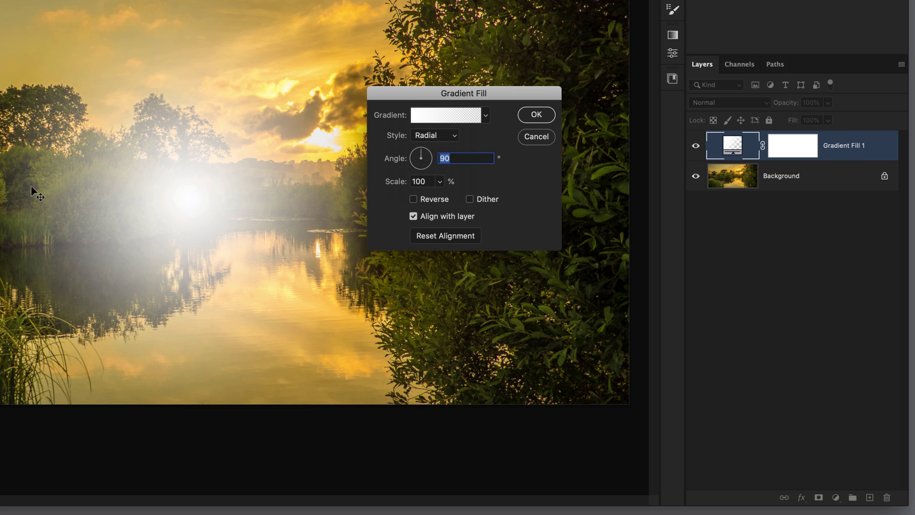
pyautogui.moveTo(164, 210); pyautogui.dragTo(92, 219)
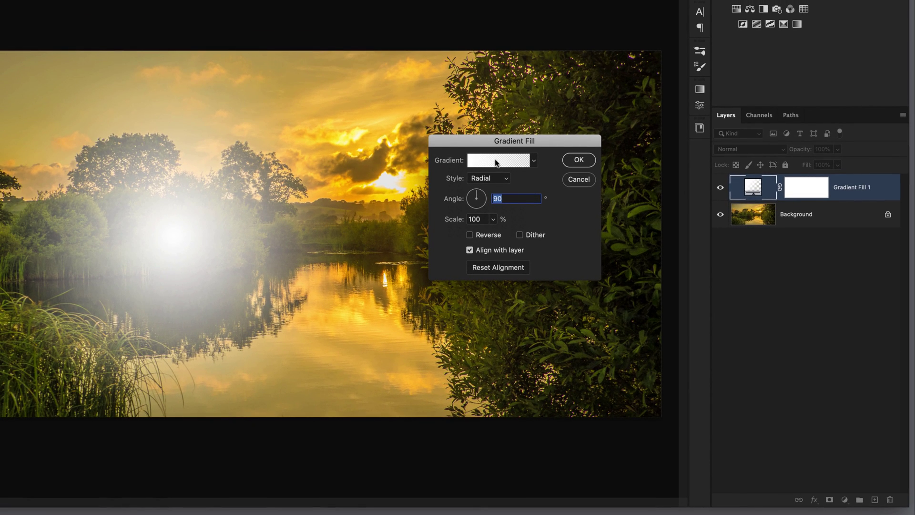
# In the Gradient Editor, choose the Basics preset Foreground to Transparent
pyautogui.click(496, 162)
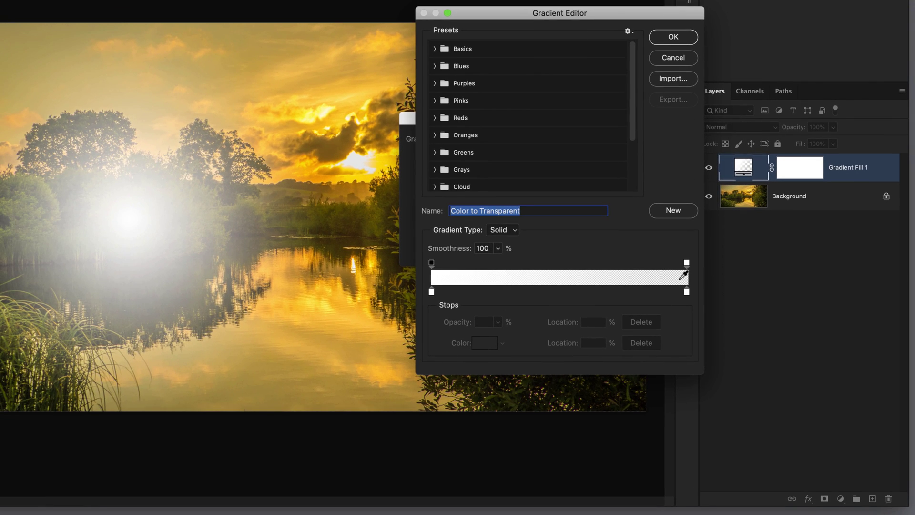
pyautogui.click(434, 51)
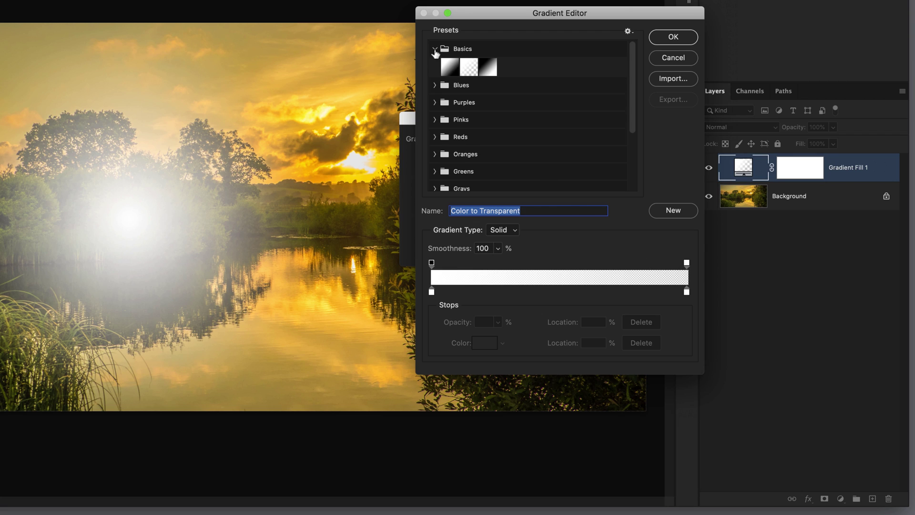
pyautogui.click(468, 69)
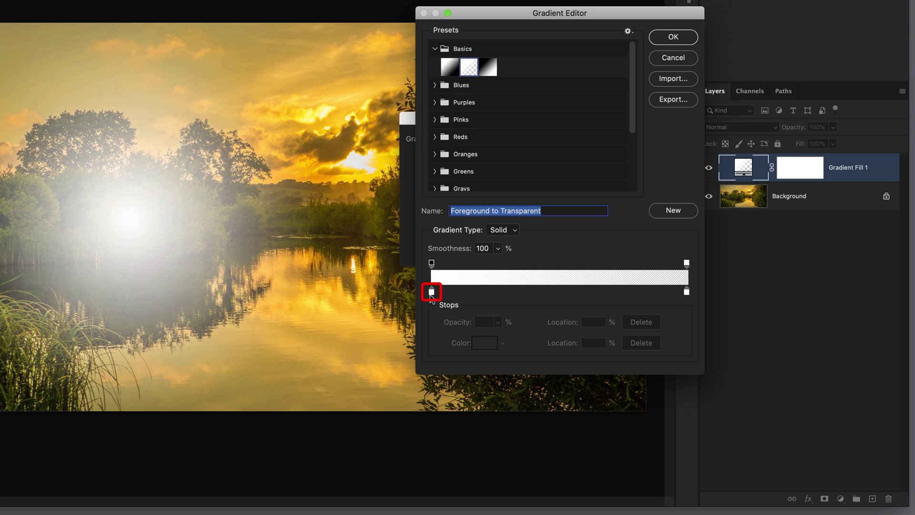
# Set the gradient's starting colour stop to pale cream yellow #fbffd3
pyautogui.click(432, 292)
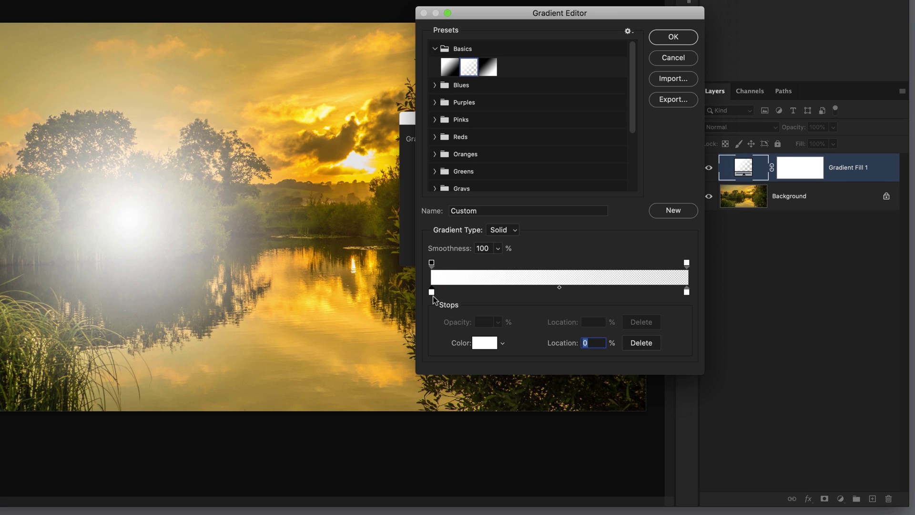
pyautogui.click(485, 343)
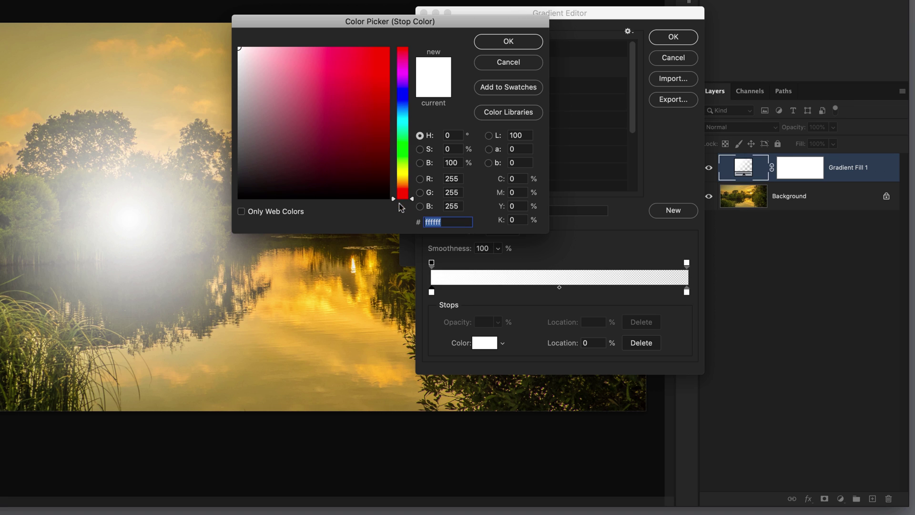
pyautogui.moveTo(393, 201); pyautogui.dragTo(394, 173)
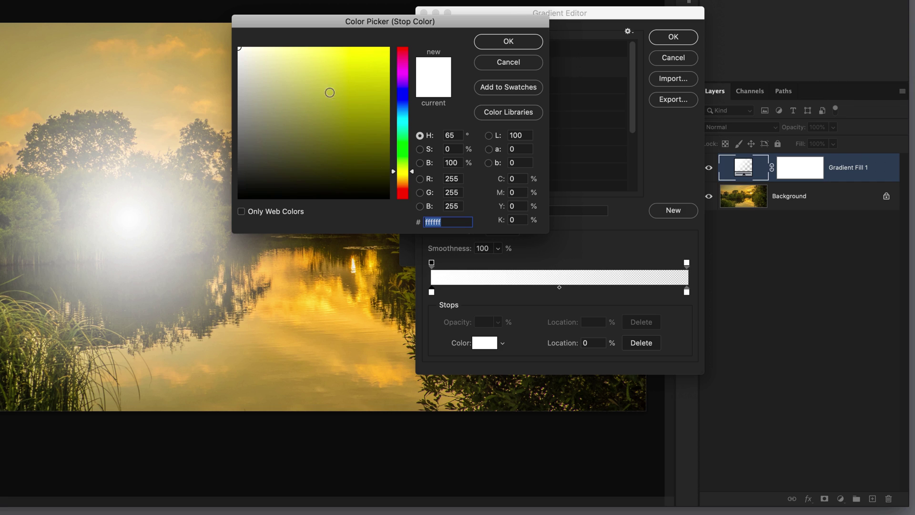
pyautogui.write('fffffc')
pyautogui.moveTo(241, 52)
pyautogui.mouseDown()
pyautogui.moveTo(261, 67)
pyautogui.moveTo(265, 160)
pyautogui.moveTo(265, 71)
pyautogui.moveTo(316, 71)
pyautogui.moveTo(263, 74)
pyautogui.moveTo(341, 73)
pyautogui.moveTo(294, 71)
pyautogui.moveTo(274, 45)
pyautogui.moveTo(251, 44)
pyautogui.moveTo(264, 43)
pyautogui.mouseUp()
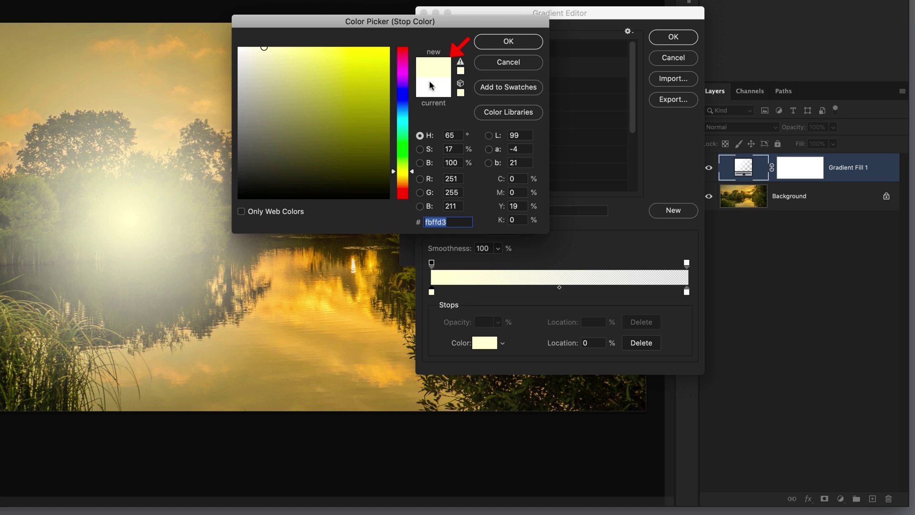
pyautogui.click(507, 42)
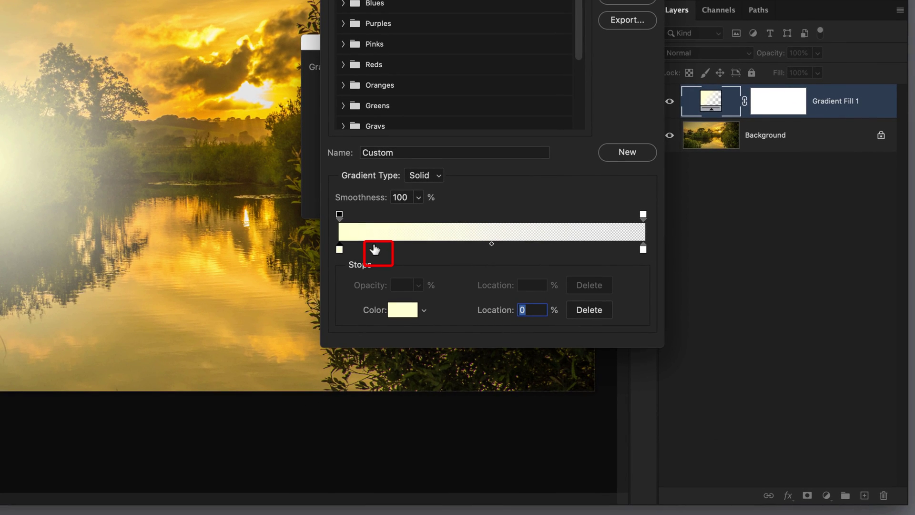
# Add a golden yellow #ffe897 colour stop at 11% of the gradient
pyautogui.click(374, 250)
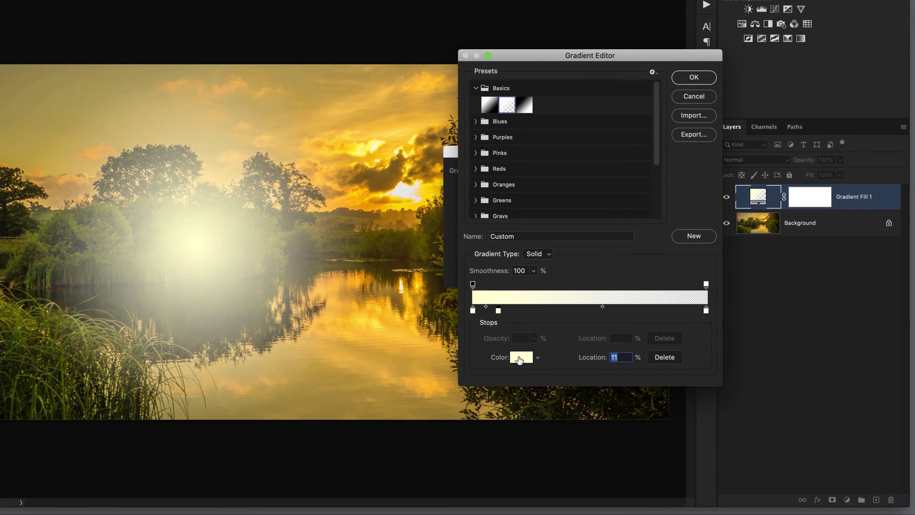
pyautogui.click(519, 358)
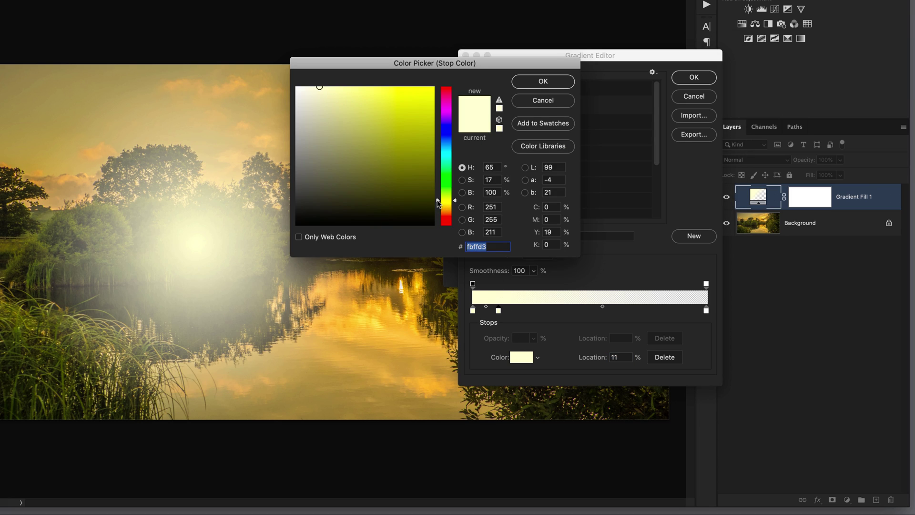
pyautogui.moveTo(437, 202); pyautogui.dragTo(438, 209)
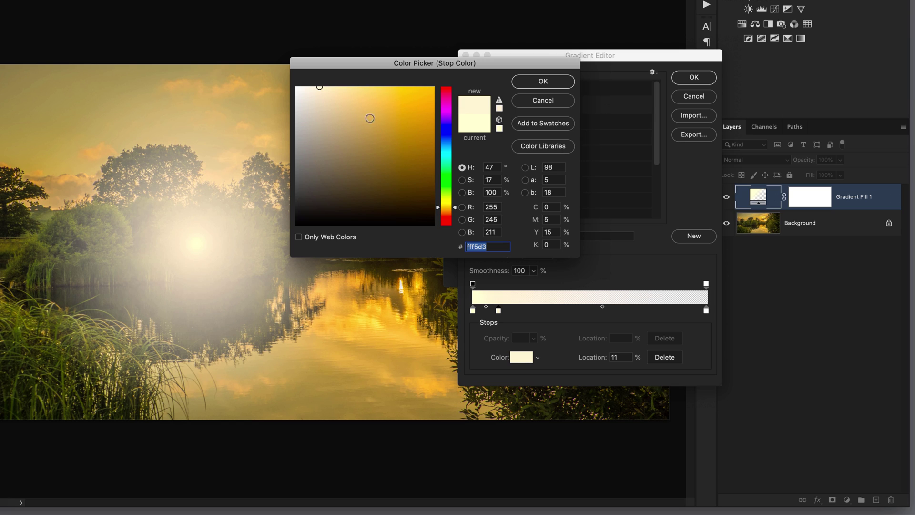
pyautogui.click(320, 89)
pyautogui.moveTo(322, 88); pyautogui.dragTo(355, 87)
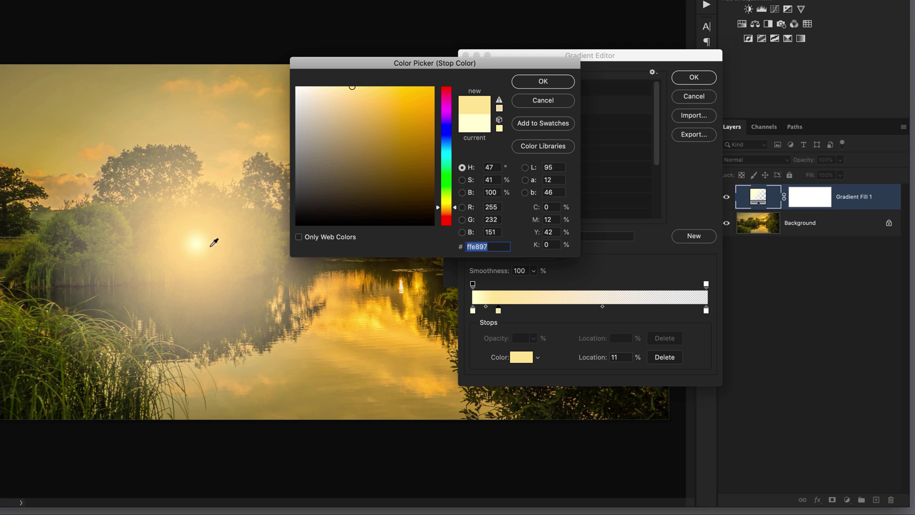
pyautogui.click(550, 83)
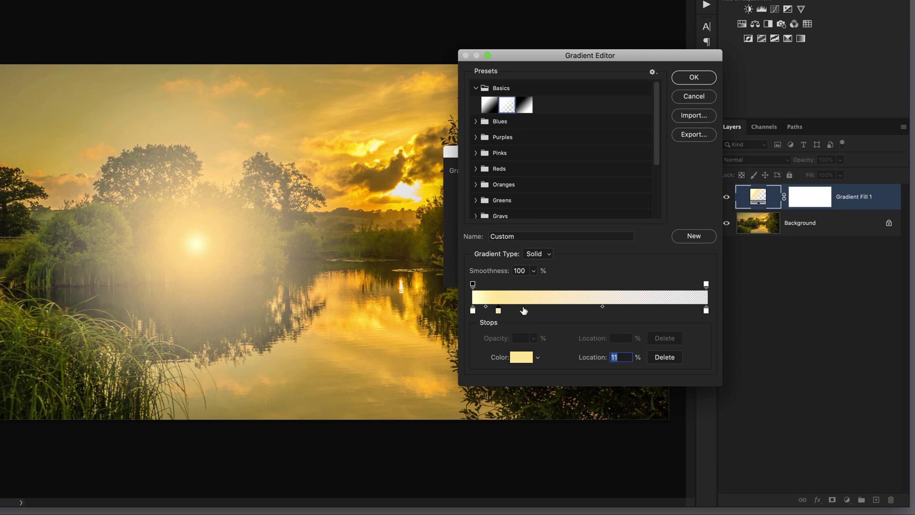
# Add a third colour stop at 22% in soft orange #fdc070
pyautogui.click(525, 310)
pyautogui.click(519, 358)
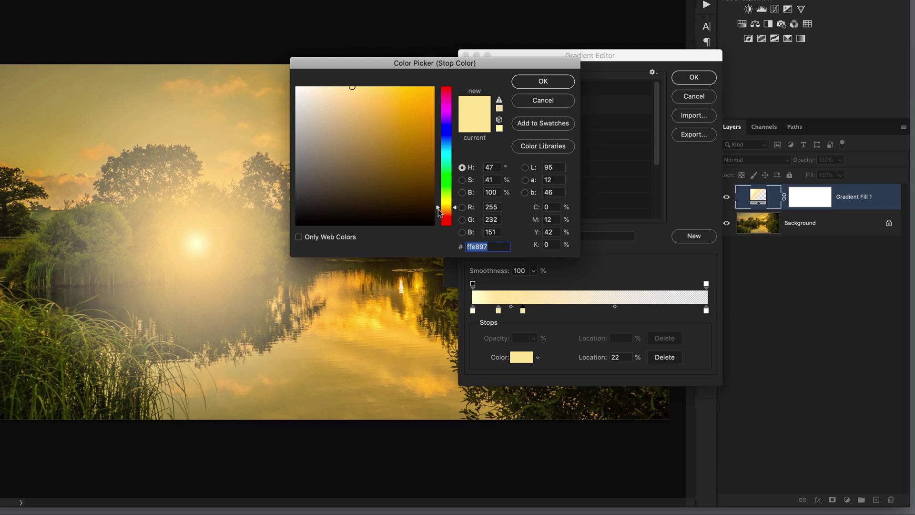
pyautogui.moveTo(438, 208); pyautogui.dragTo(436, 212)
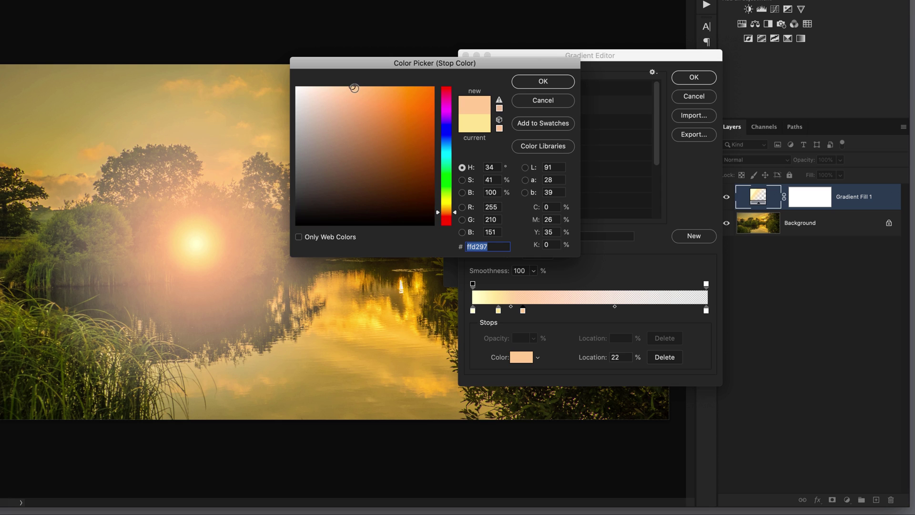
pyautogui.click(354, 87)
pyautogui.moveTo(354, 87); pyautogui.dragTo(372, 87)
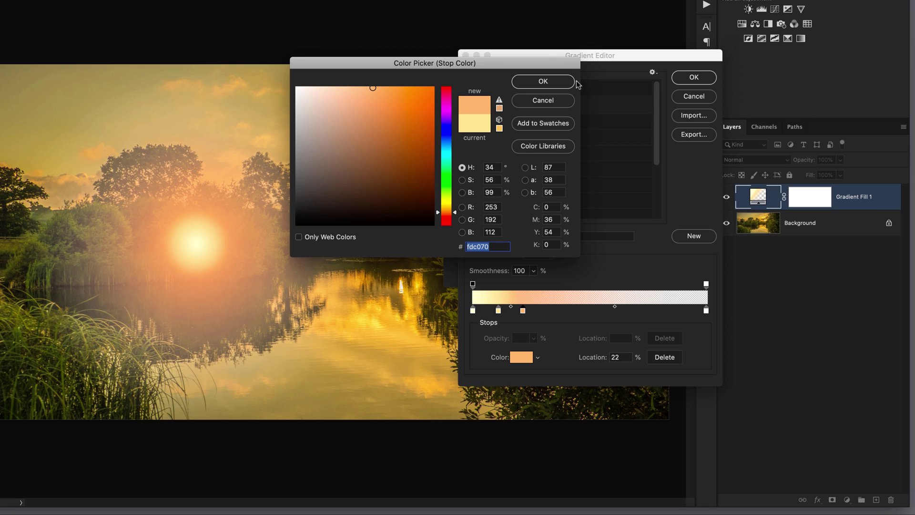
pyautogui.click(549, 83)
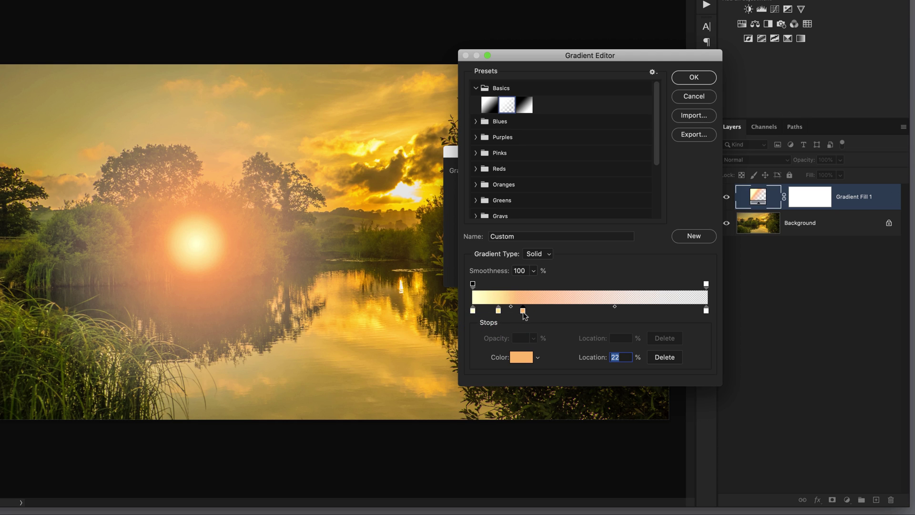
# Move the orange stop to about 40% and the golden stop to 15%, then commit the gradient fill
pyautogui.moveTo(524, 311)
pyautogui.mouseDown()
pyautogui.moveTo(581, 313)
pyautogui.moveTo(543, 313)
pyautogui.moveTo(577, 313)
pyautogui.moveTo(551, 313)
pyautogui.moveTo(568, 313)
pyautogui.mouseUp()
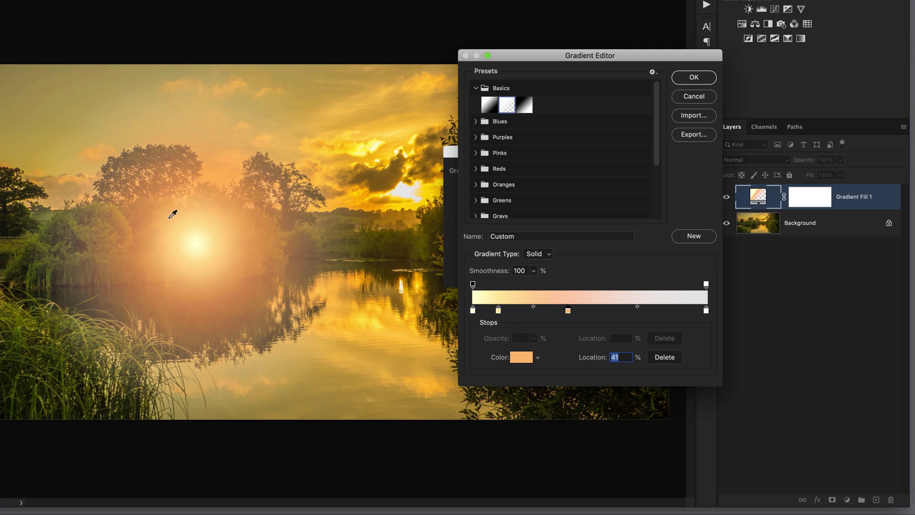
pyautogui.moveTo(567, 313)
pyautogui.mouseDown()
pyautogui.moveTo(539, 314)
pyautogui.moveTo(576, 313)
pyautogui.mouseUp()
pyautogui.moveTo(498, 313); pyautogui.dragTo(475, 313)
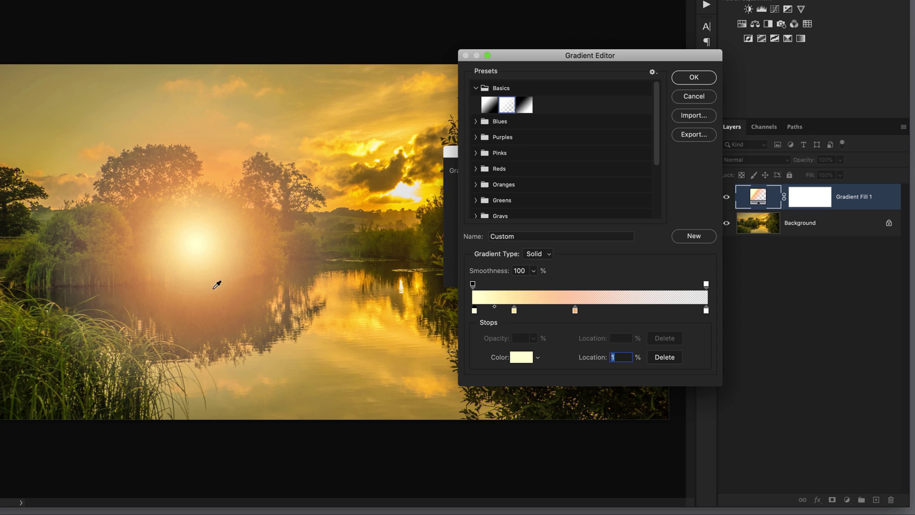
pyautogui.click(690, 80)
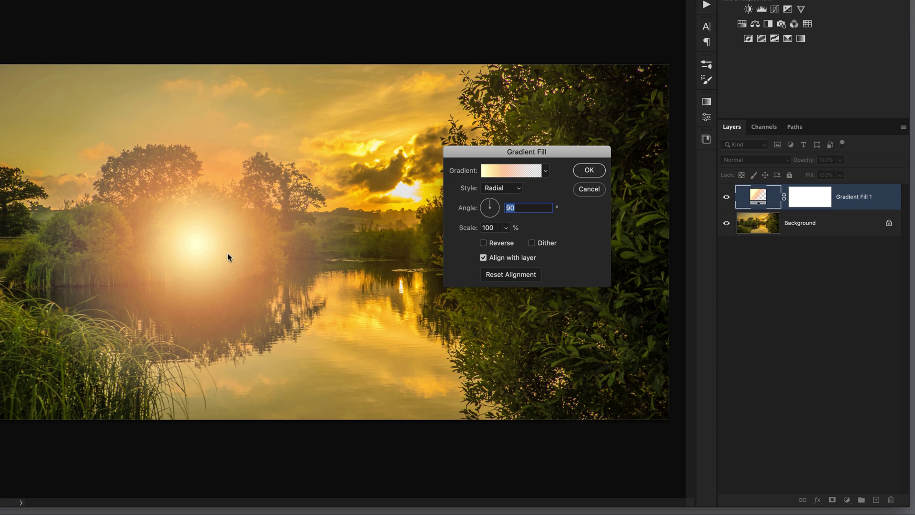
pyautogui.click(589, 170)
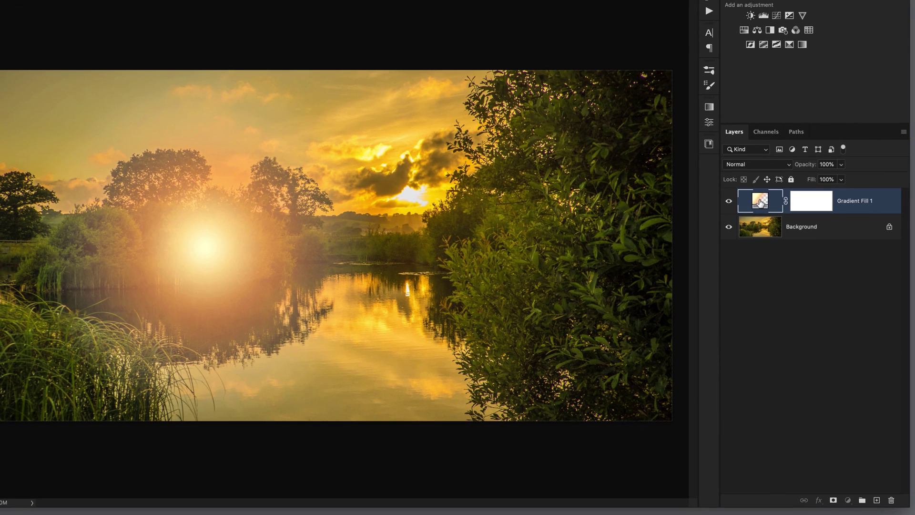
# Place the glow right of centre over the setting sun and set its scale to 188%
pyautogui.doubleClick(757, 202)
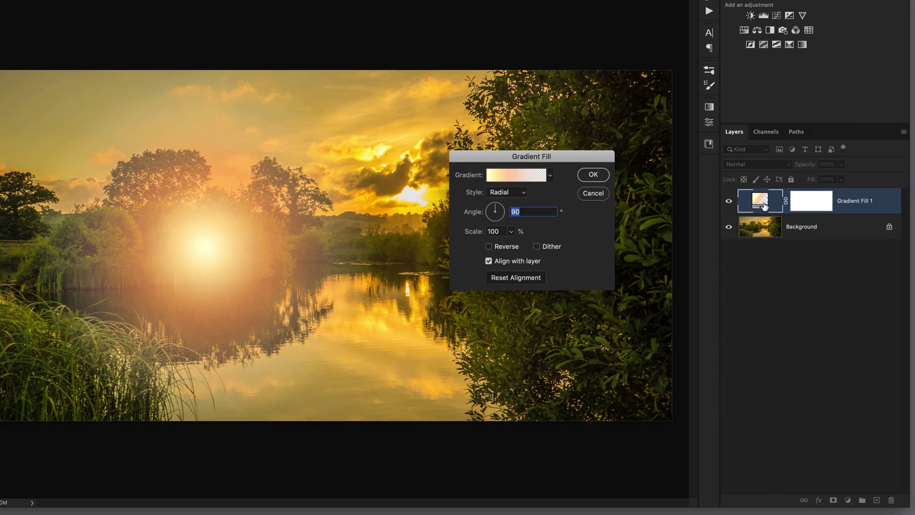
pyautogui.moveTo(229, 250); pyautogui.dragTo(152, 200)
pyautogui.moveTo(219, 198); pyautogui.dragTo(417, 205)
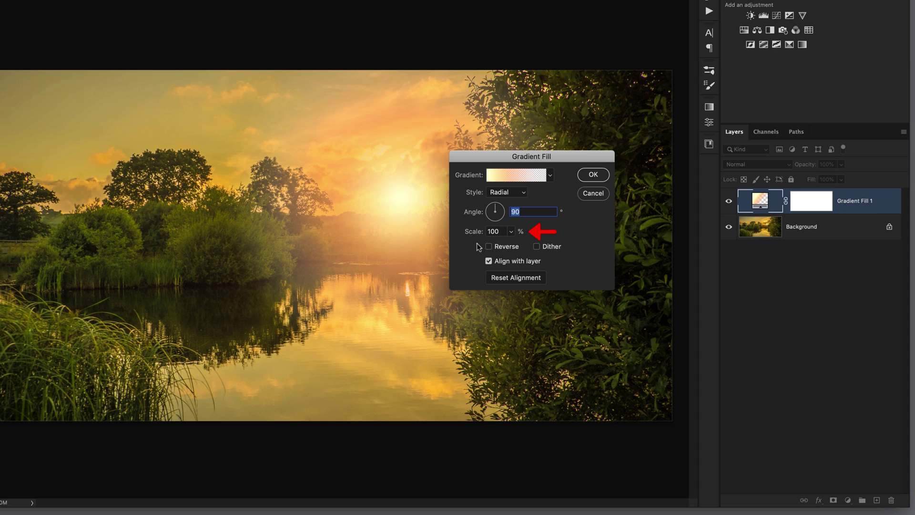
pyautogui.click(511, 232)
pyautogui.moveTo(513, 245); pyautogui.dragTo(519, 246)
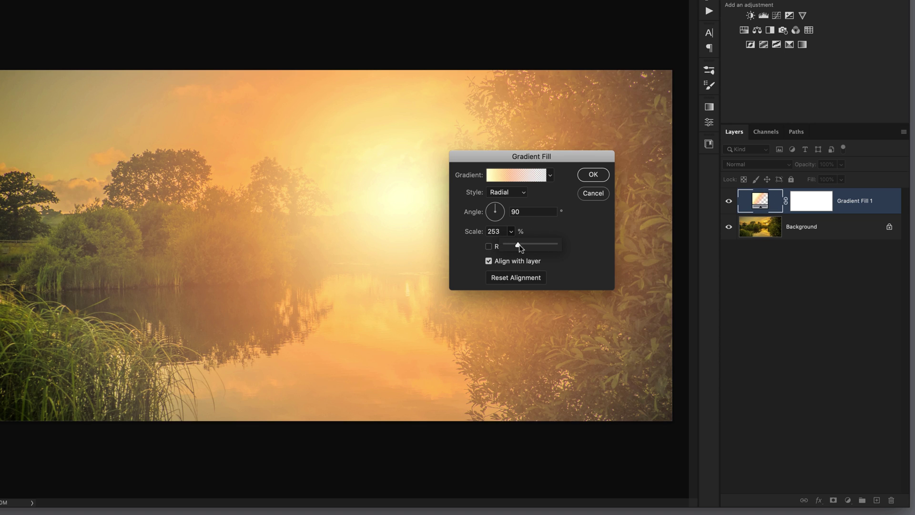
pyautogui.moveTo(518, 249); pyautogui.dragTo(517, 249)
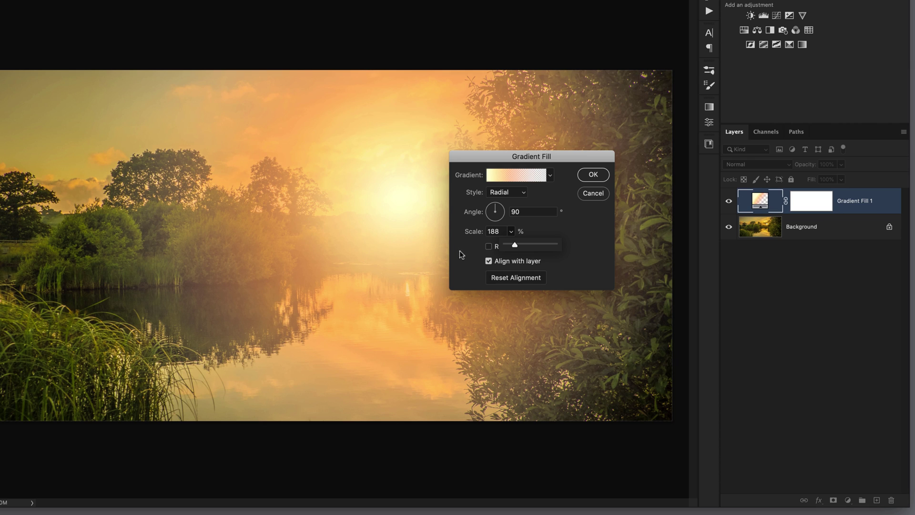
pyautogui.click(594, 176)
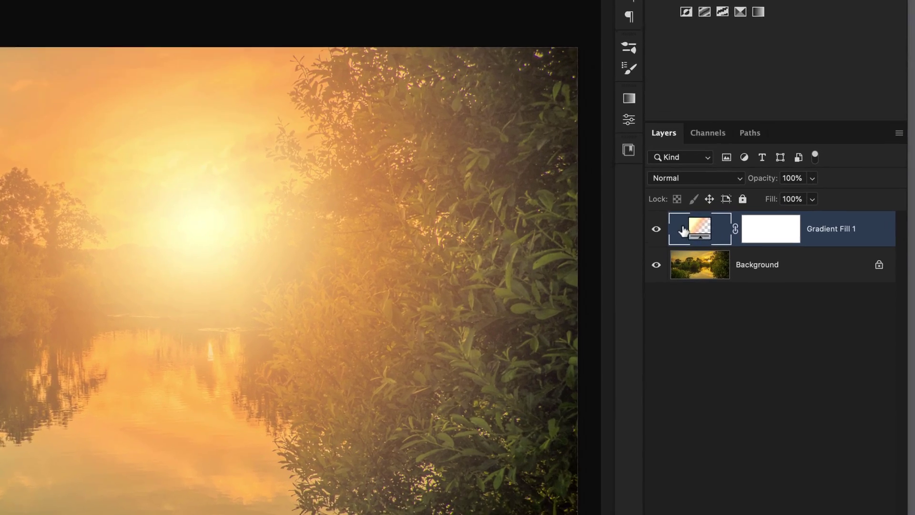
# Set Gradient Fill 1 to Overlay blend mode and toggle its visibility to compare before and after
pyautogui.click(678, 182)
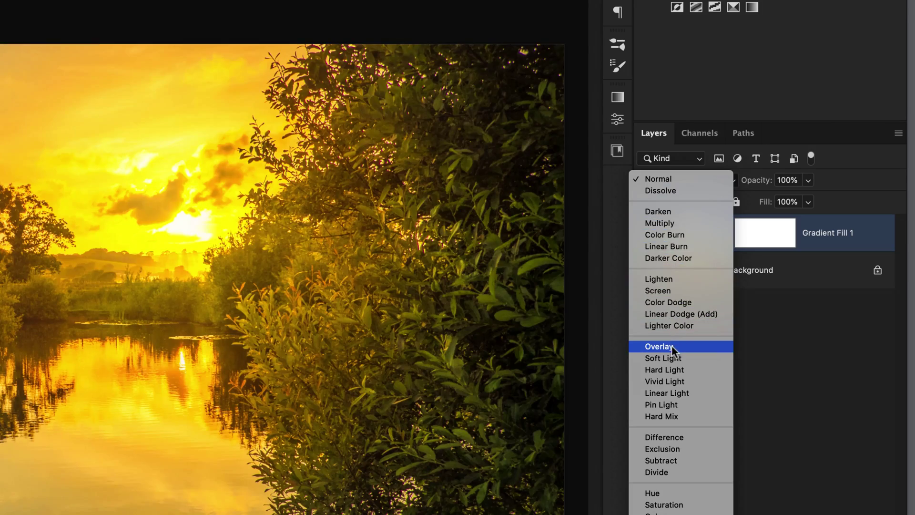
pyautogui.click(670, 346)
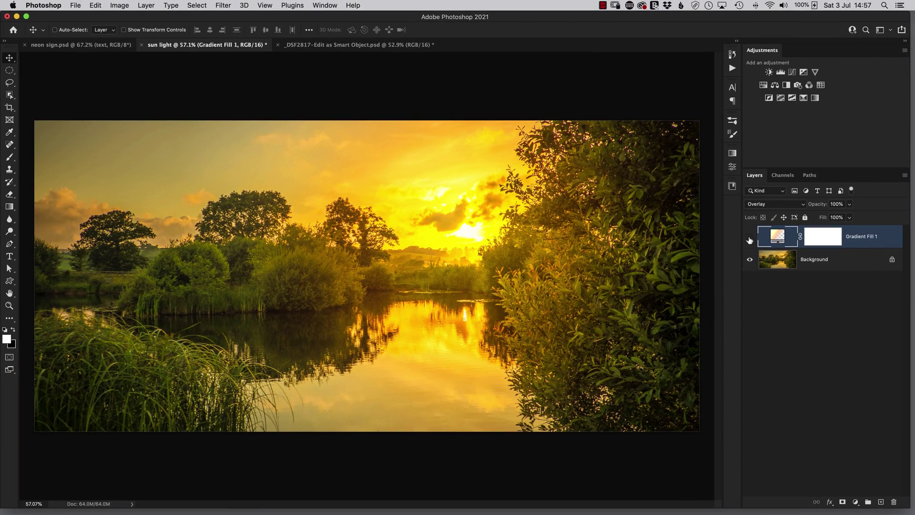
pyautogui.click(749, 237)
pyautogui.click(750, 237)
pyautogui.click(749, 238)
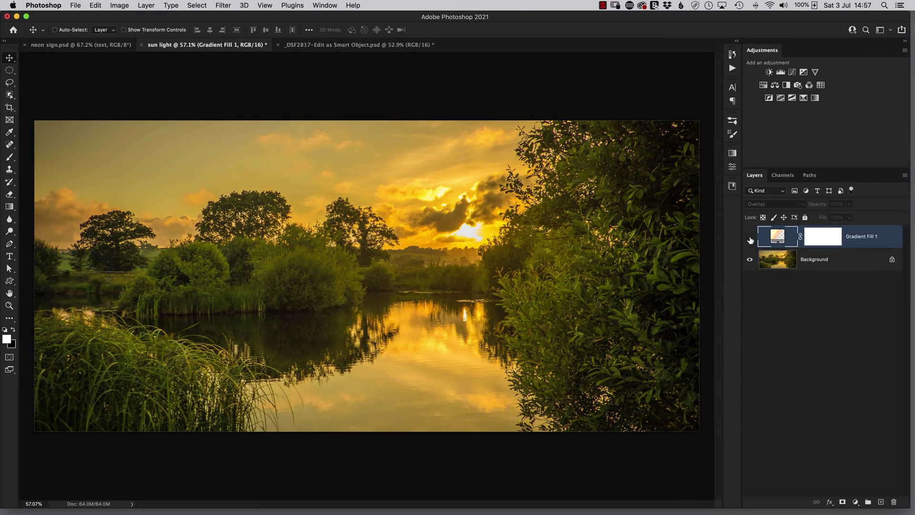
pyautogui.click(750, 237)
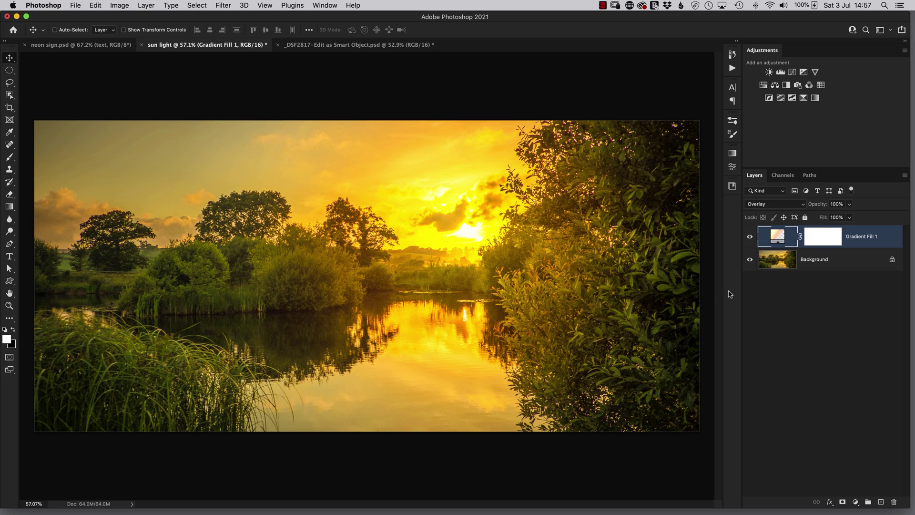
pyautogui.click(749, 239)
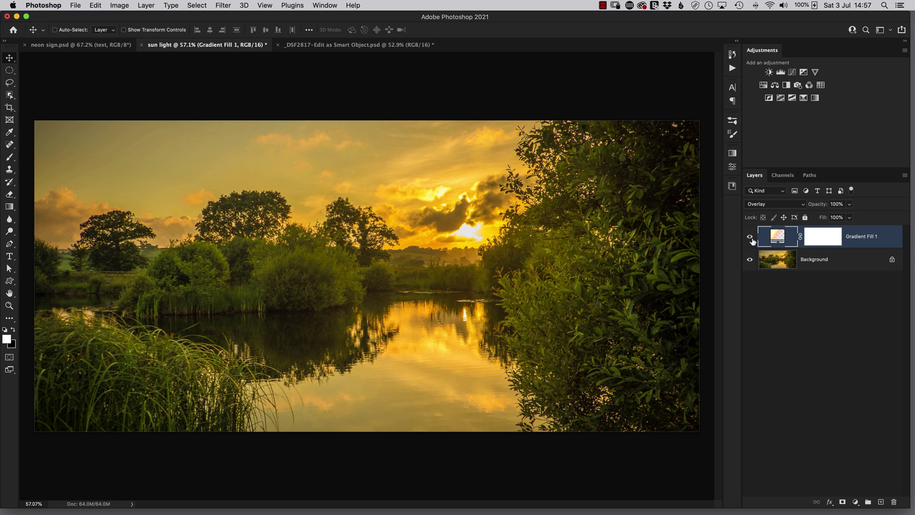
pyautogui.click(749, 238)
pyautogui.click(750, 238)
pyautogui.click(750, 238)
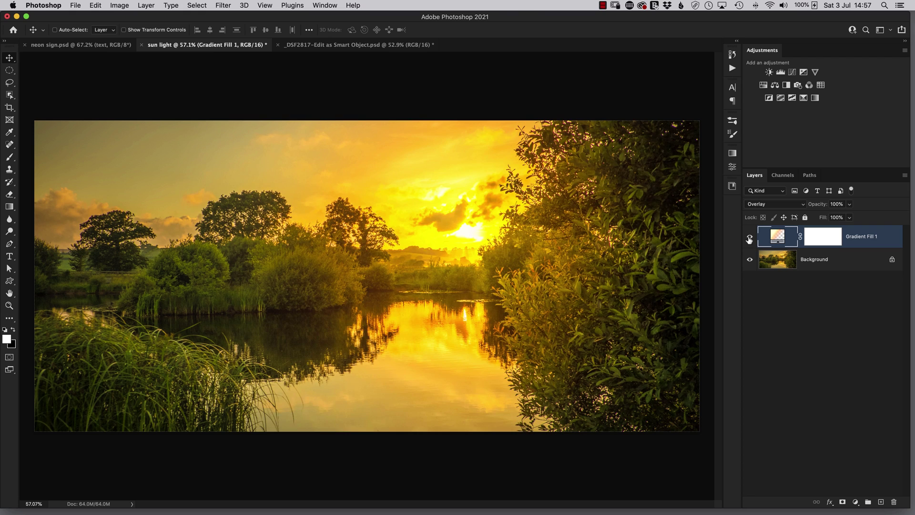
# Reduce the glow's radial scale to 133%, leaving the first stop's colour unchanged
pyautogui.doubleClick(777, 237)
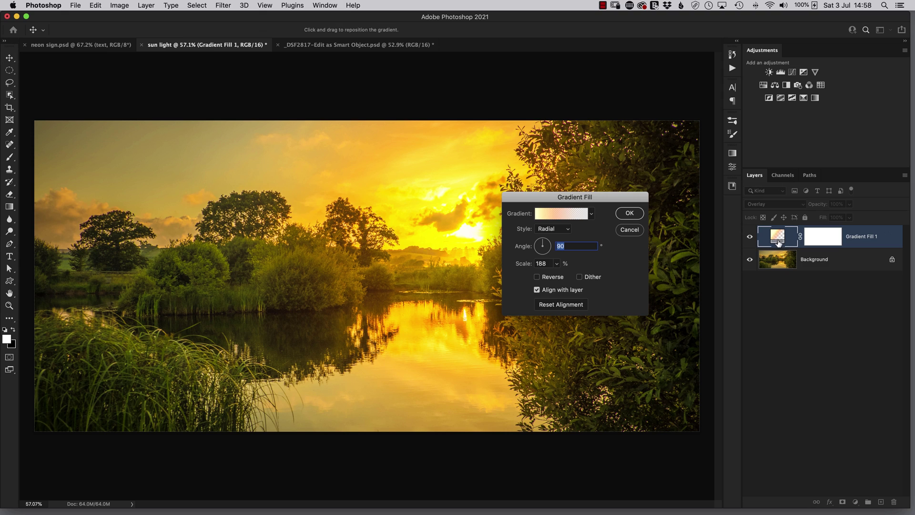
pyautogui.click(556, 264)
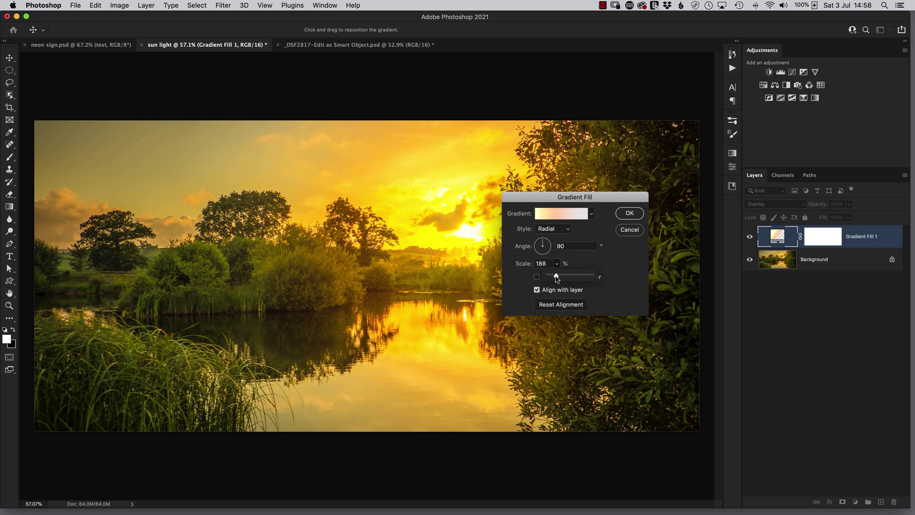
pyautogui.moveTo(557, 279)
pyautogui.mouseDown()
pyautogui.moveTo(548, 277)
pyautogui.moveTo(558, 277)
pyautogui.mouseUp()
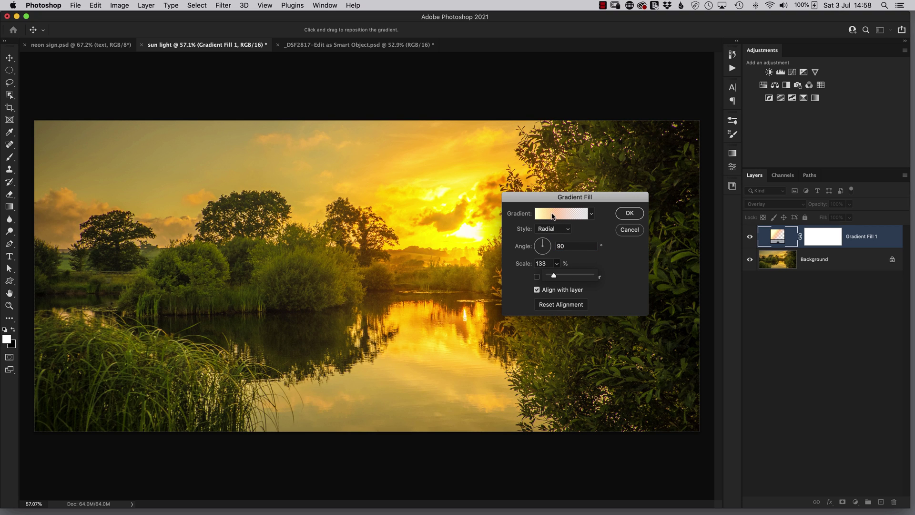
pyautogui.click(552, 215)
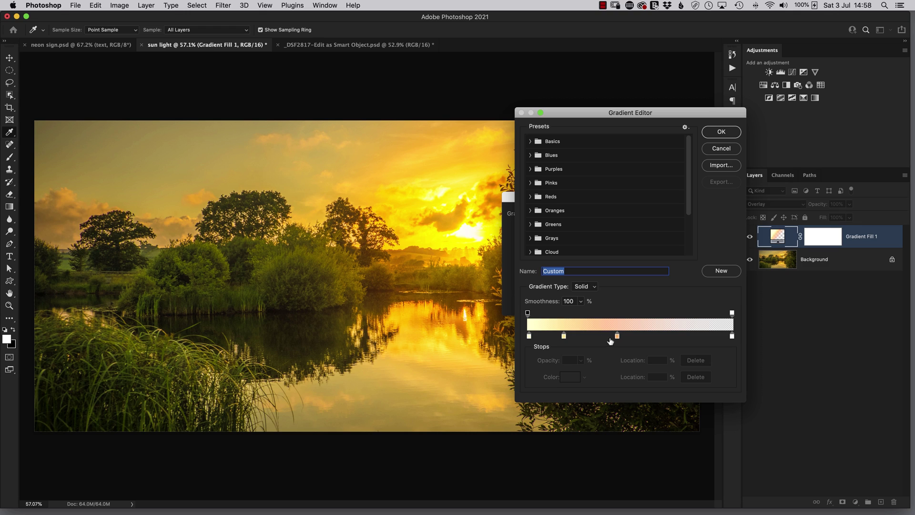
pyautogui.click(529, 336)
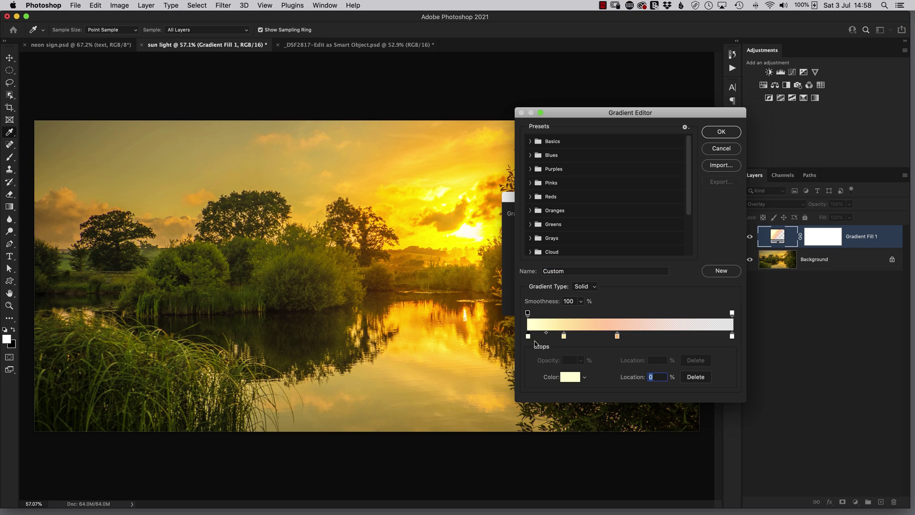
pyautogui.click(570, 377)
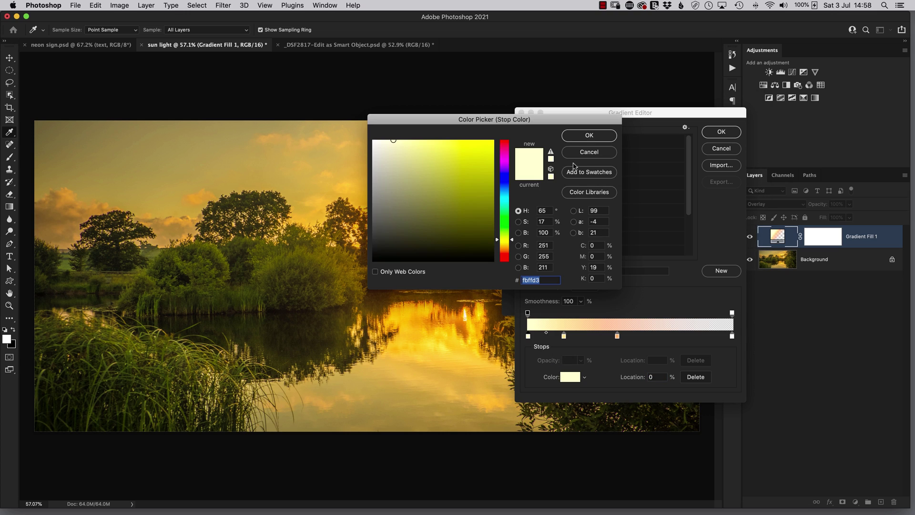
pyautogui.click(578, 157)
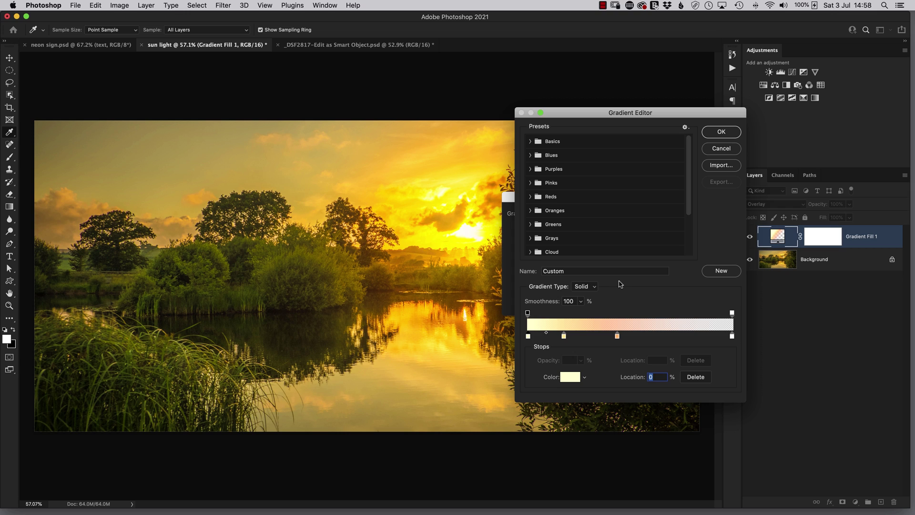
pyautogui.click(720, 133)
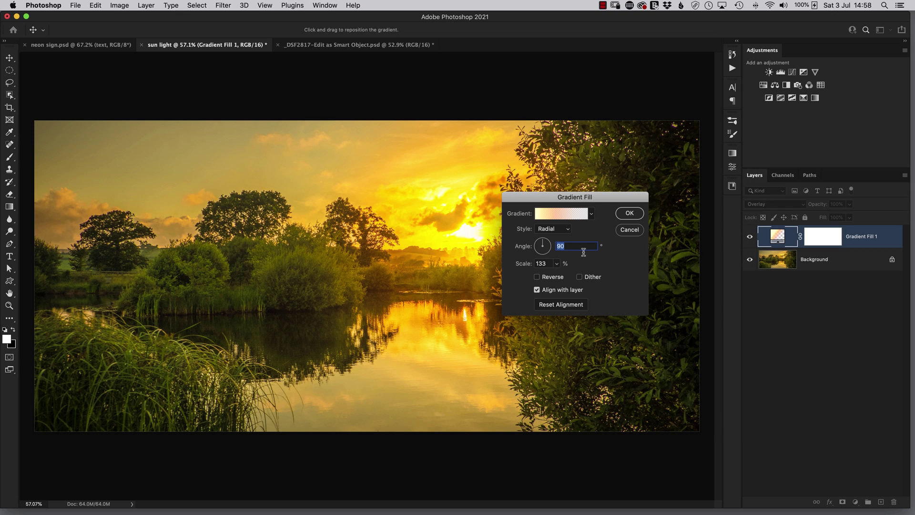
pyautogui.click(630, 213)
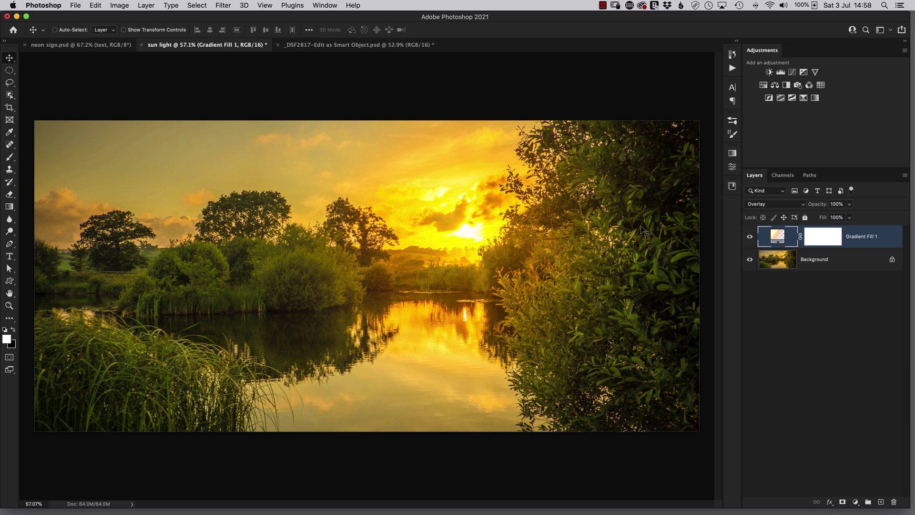
# Run the Sun Light action on the _DSF2817 harbour sunset photo
pyautogui.click(336, 46)
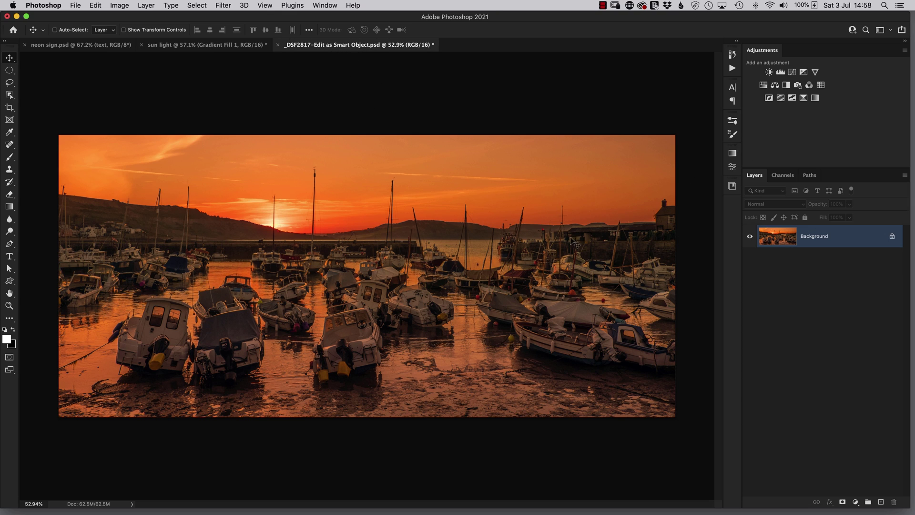
pyautogui.click(732, 70)
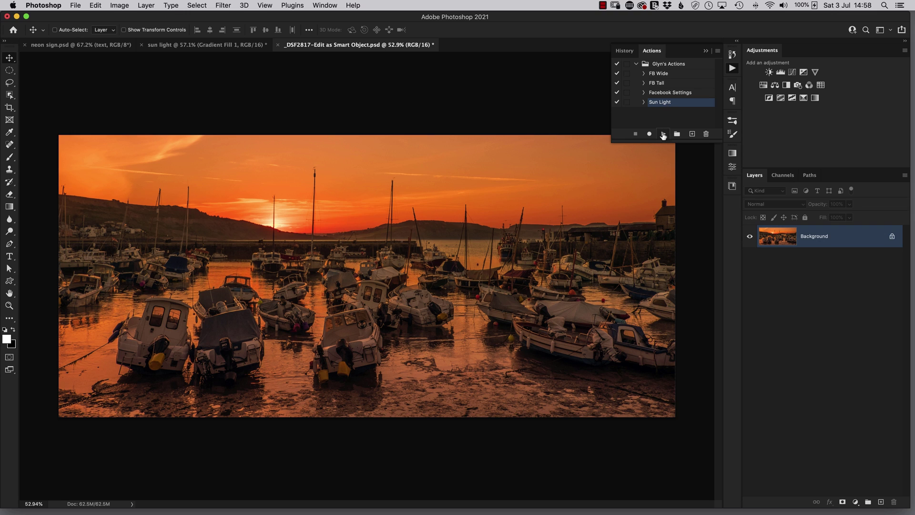
pyautogui.click(663, 135)
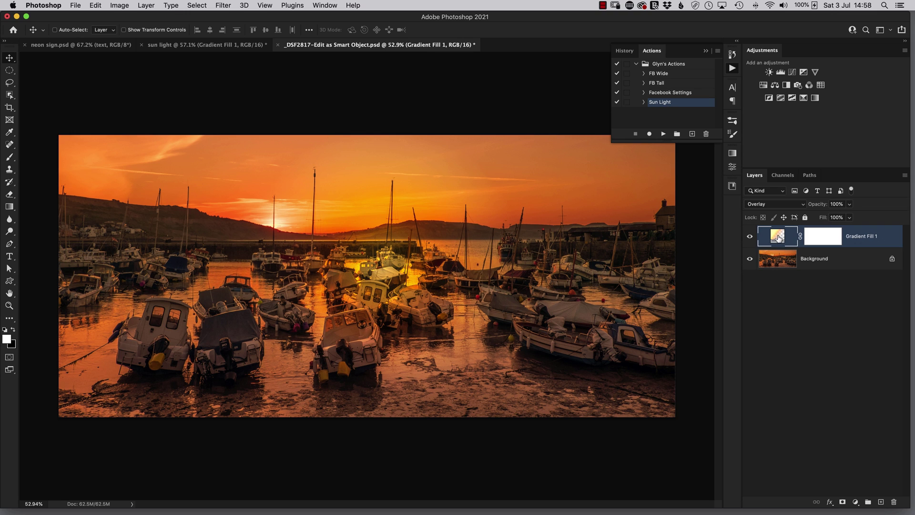
# Centre the new glow on the harbour sun and set its scale to 199%
pyautogui.doubleClick(778, 237)
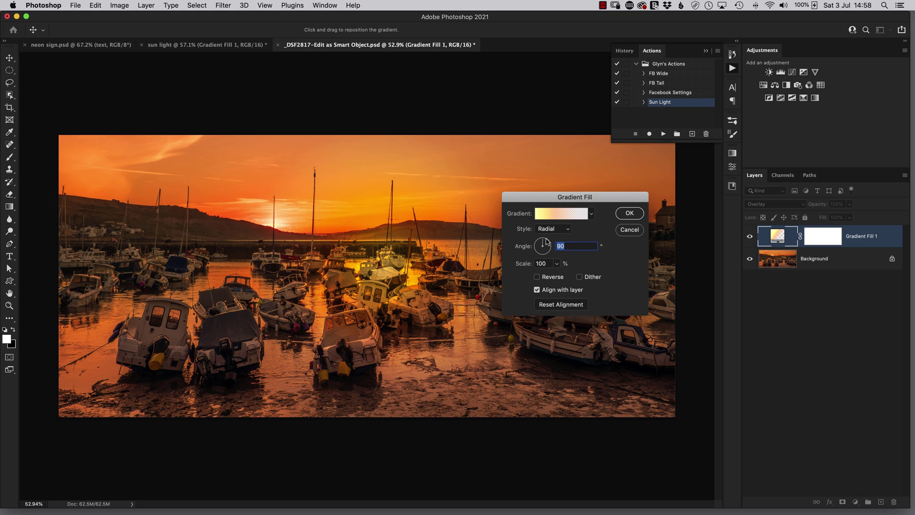
pyautogui.moveTo(378, 287); pyautogui.dragTo(285, 239)
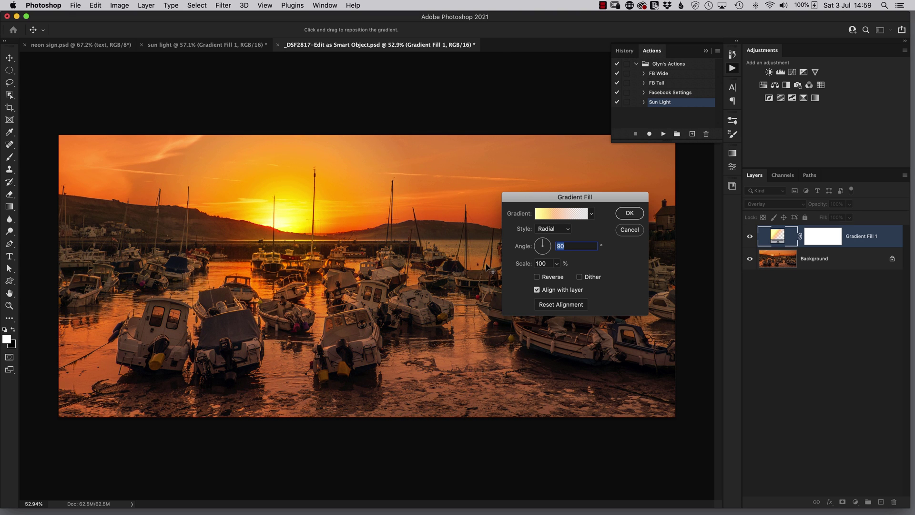
pyautogui.click(558, 265)
pyautogui.moveTo(557, 278); pyautogui.dragTo(563, 279)
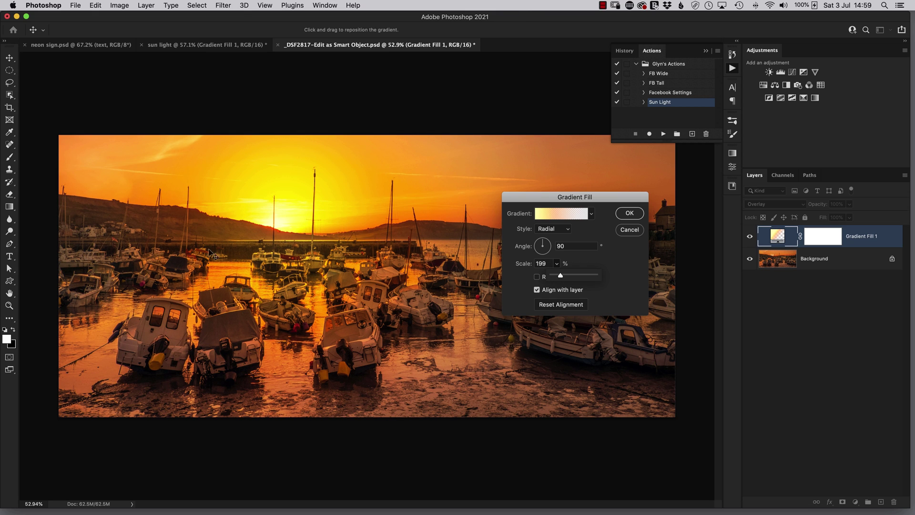
pyautogui.click(629, 213)
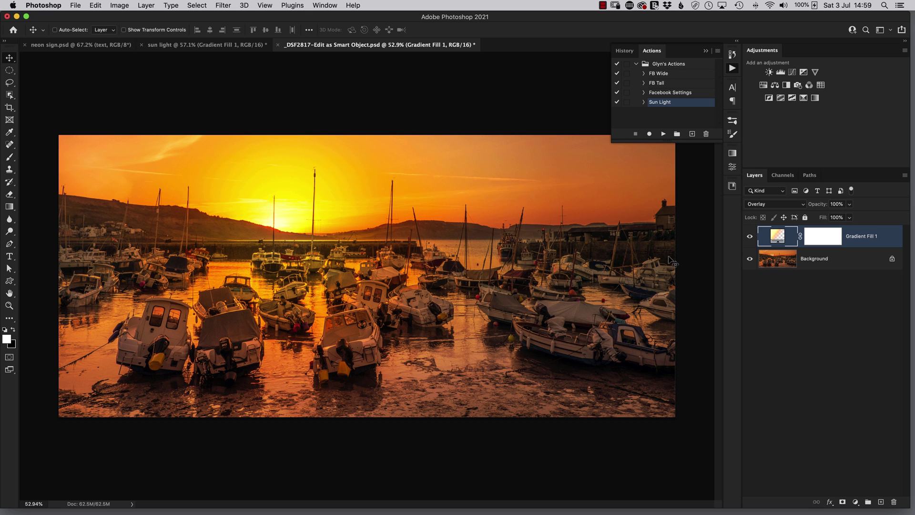